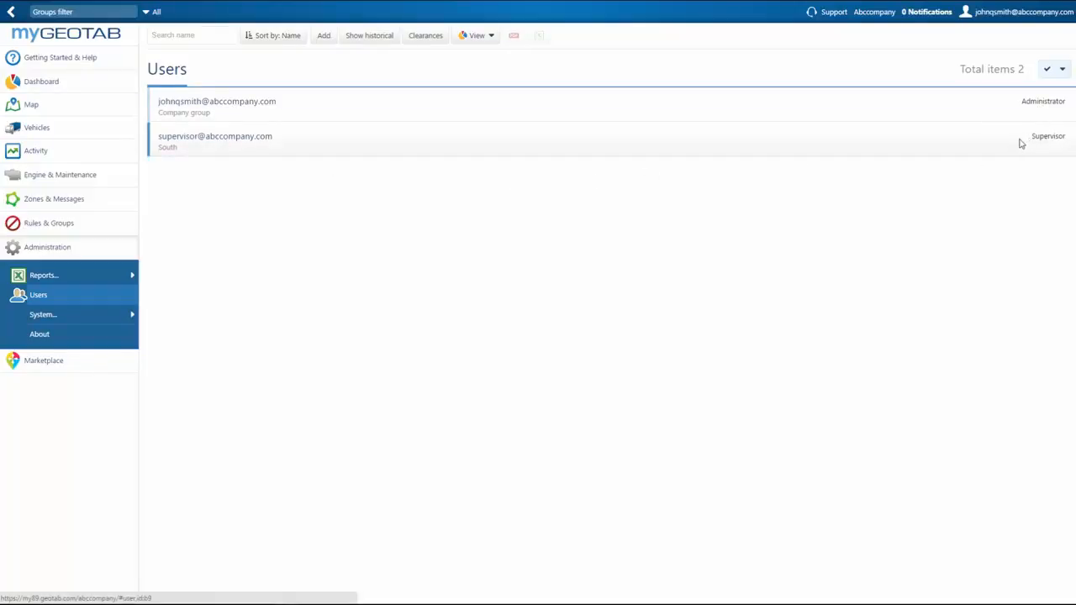
Step: Start a new user and enter its e-mail address, first name and last name
left_click(322, 44)
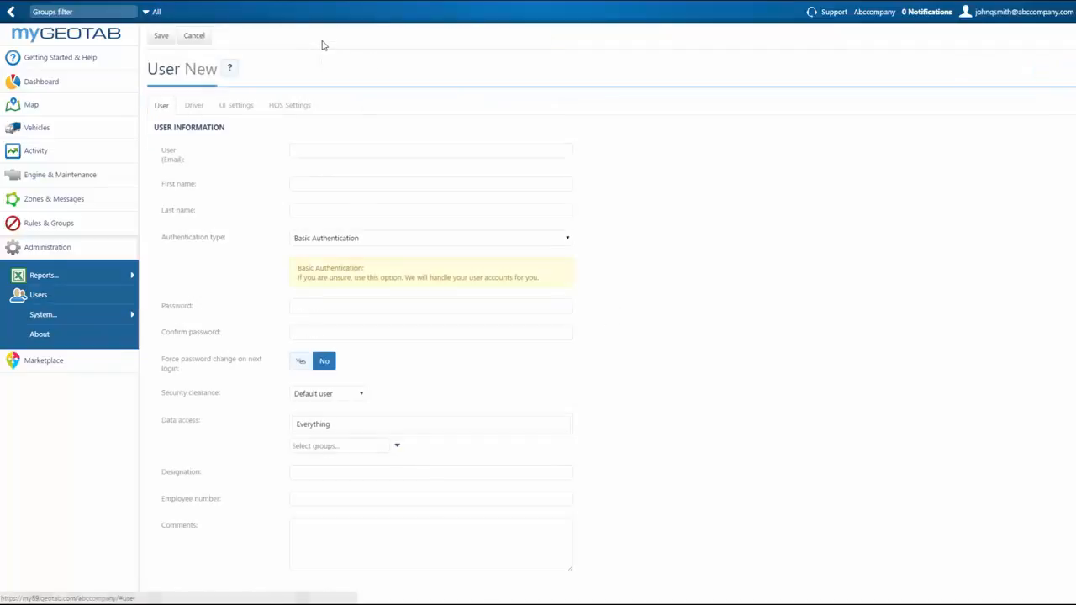
left_click(320, 147)
type("name@emai")
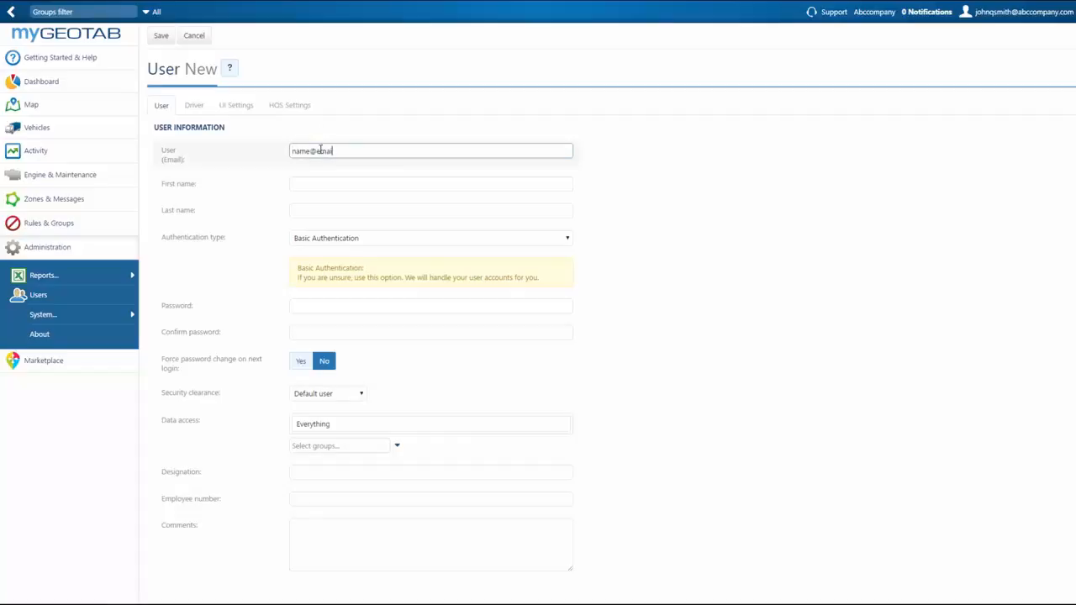
type("l.com")
key("Tab")
type("first")
key("Tab")
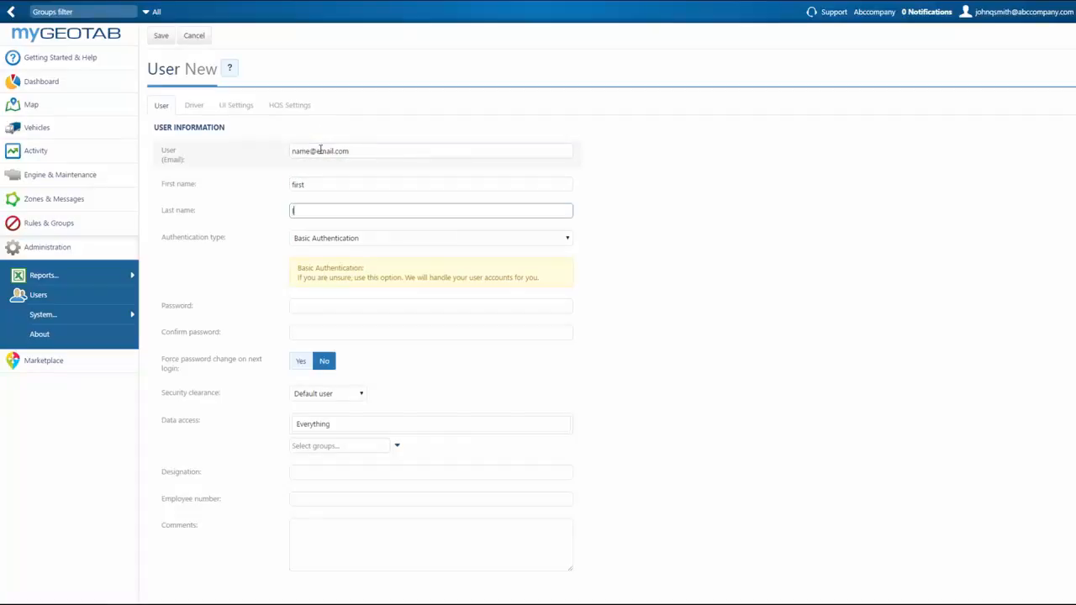
type("last")
Step: Enter the new user's password and confirm it
key("Tab")
key("Tab")
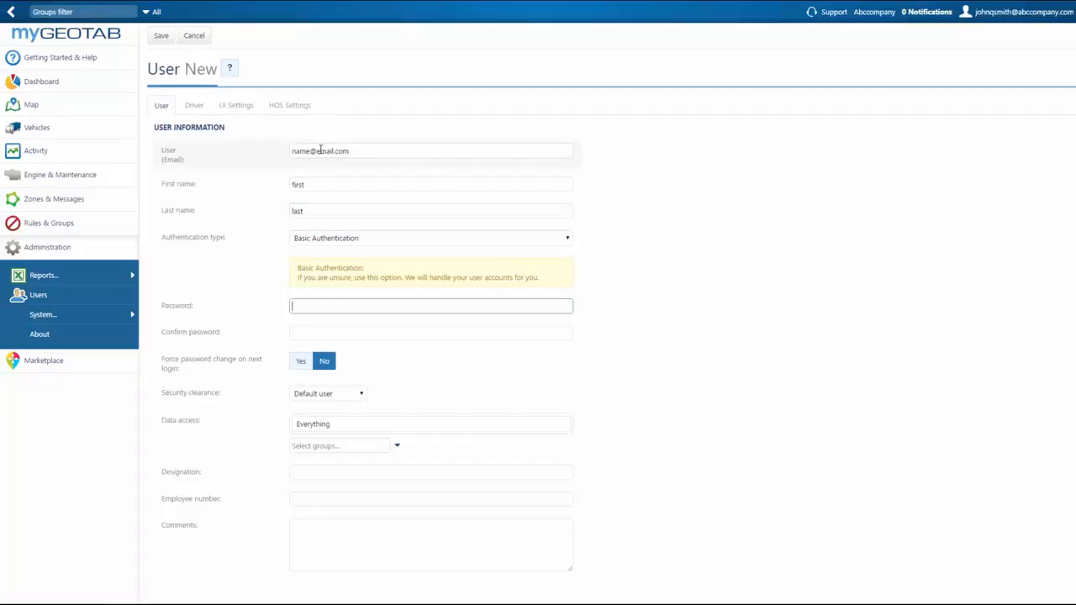
type("password1")
key("Tab")
type("password1")
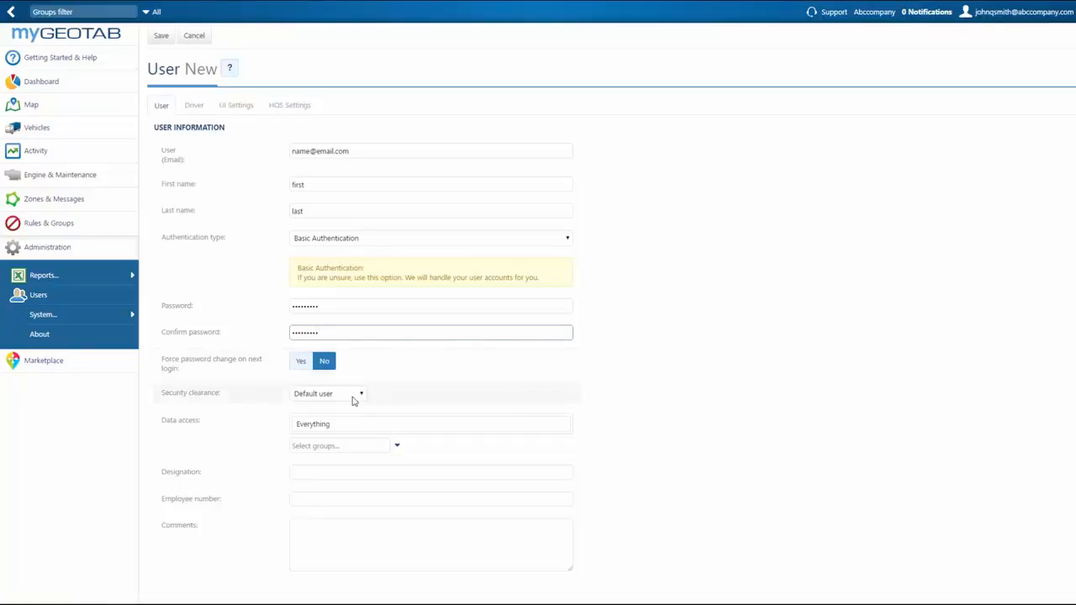
mouse_move(354, 401)
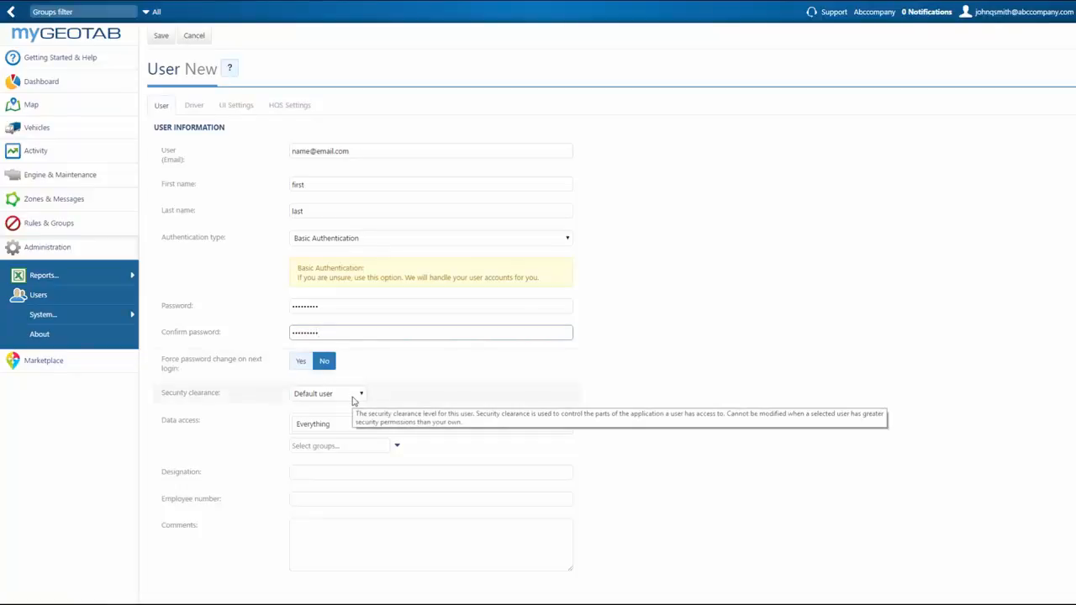
left_click(353, 401)
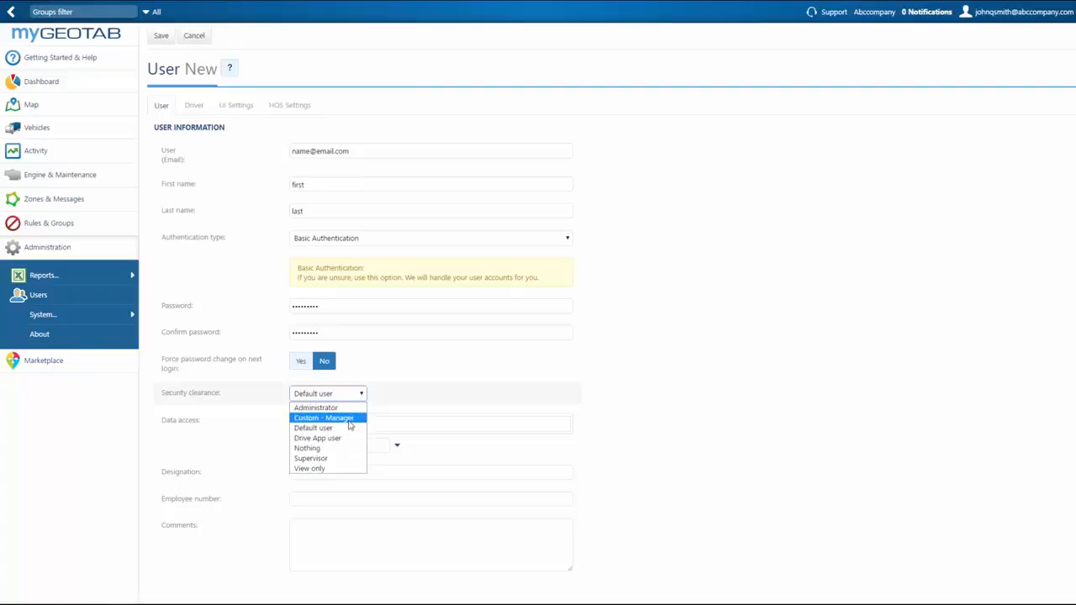
left_click(350, 430)
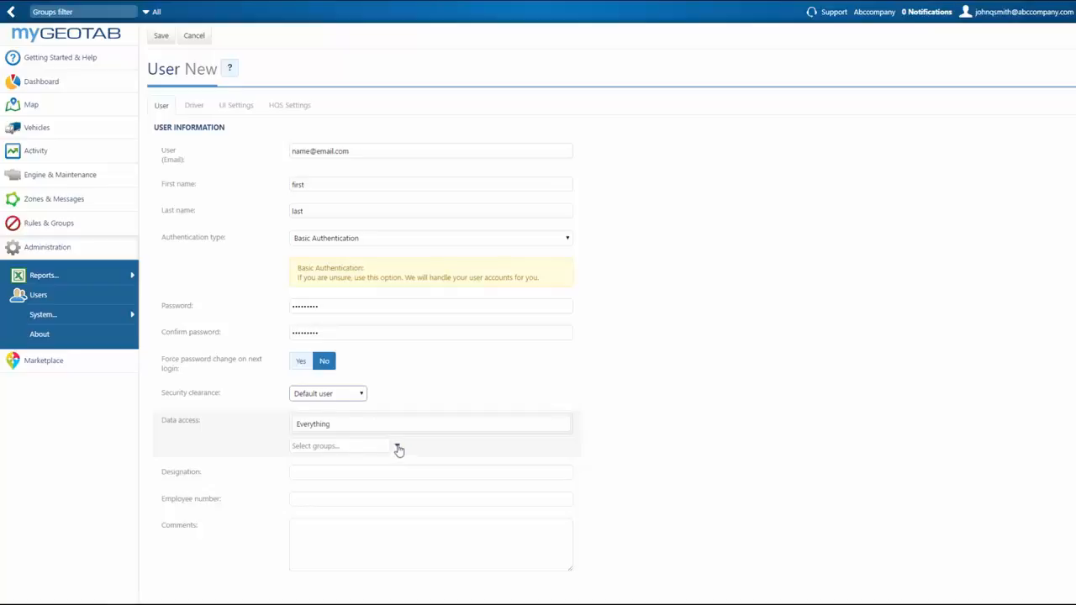
Step: Restrict the user's data access to the Region groups East and North
left_click(399, 450)
left_click(379, 466)
left_click(350, 518)
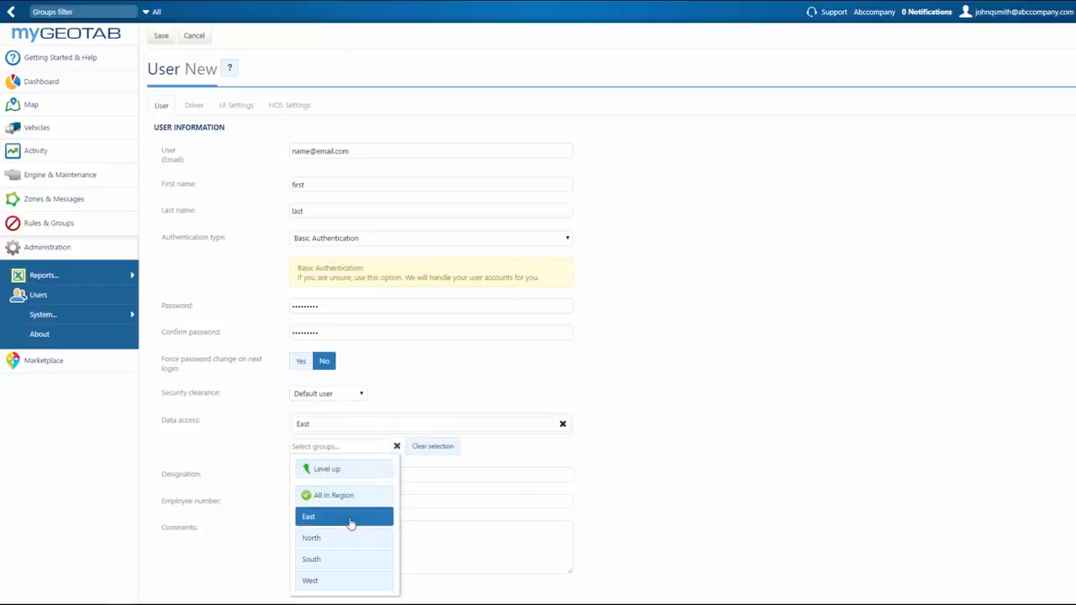
left_click(348, 538)
left_click(502, 475)
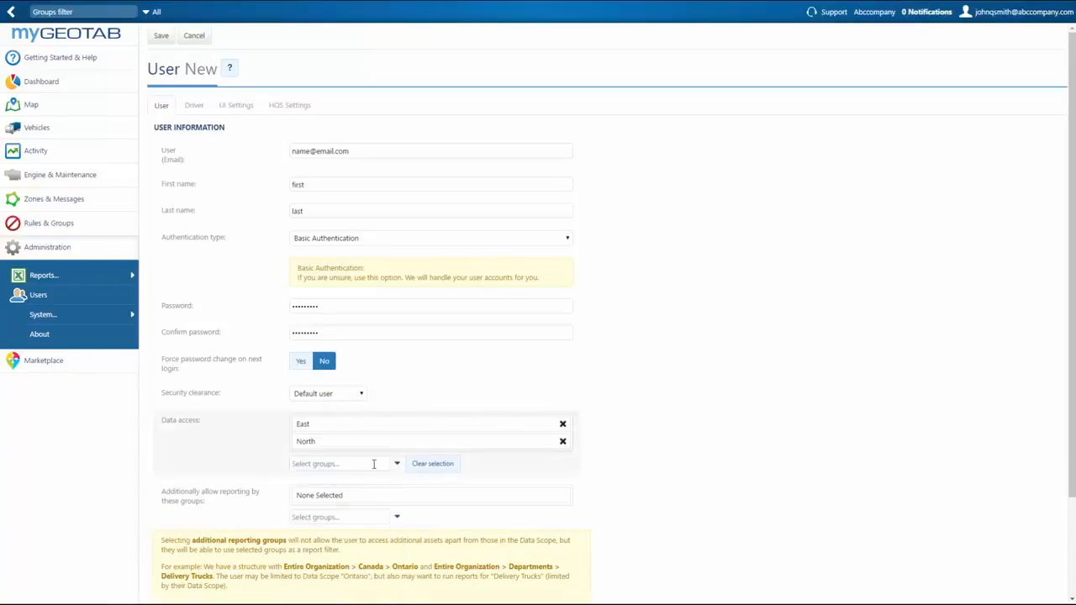
scroll(373, 463, "down", 3)
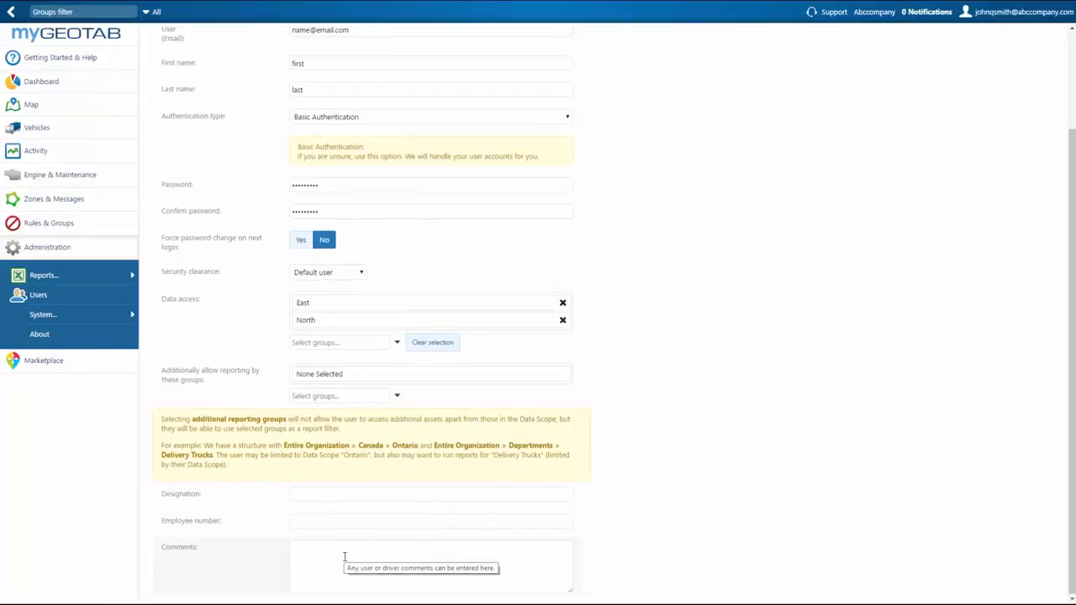
scroll(345, 544, "up", 2)
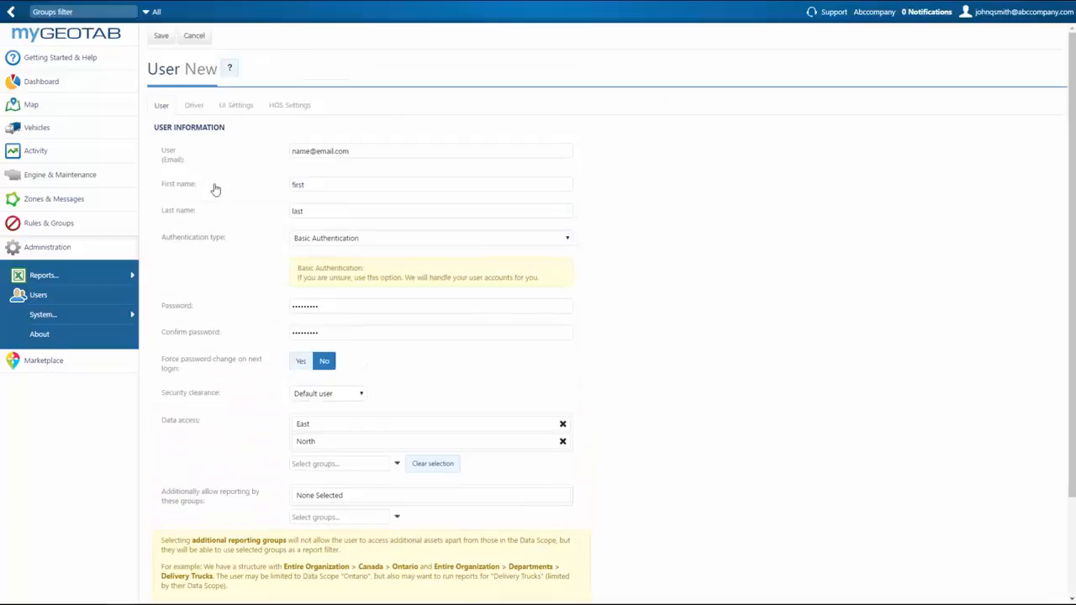
Step: Mark the new user as a driver and review its UI settings (US/Imperial, America/New_York)
left_click(192, 106)
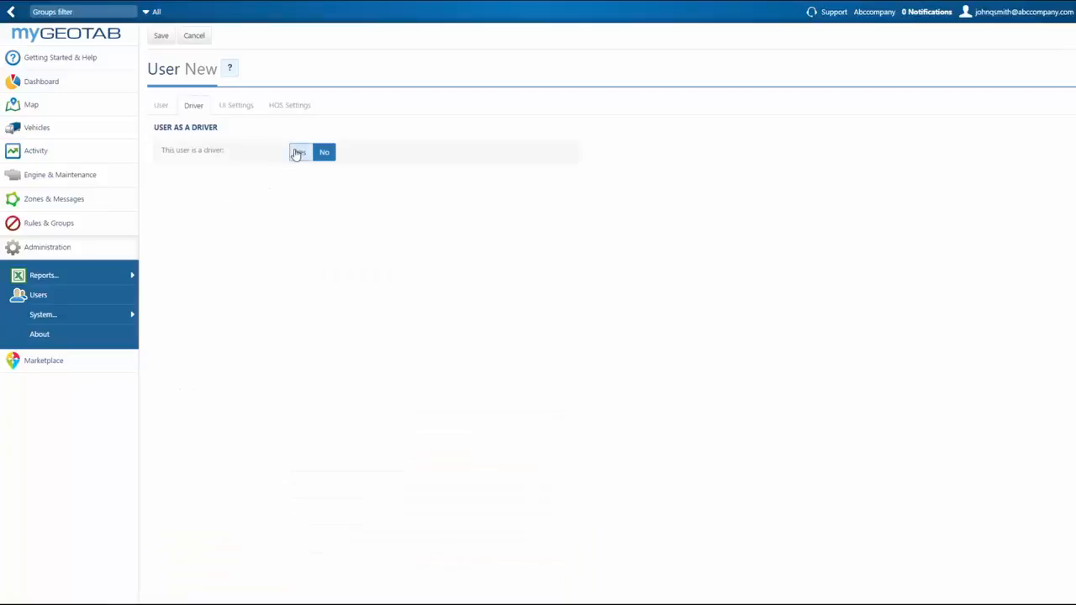
left_click(300, 152)
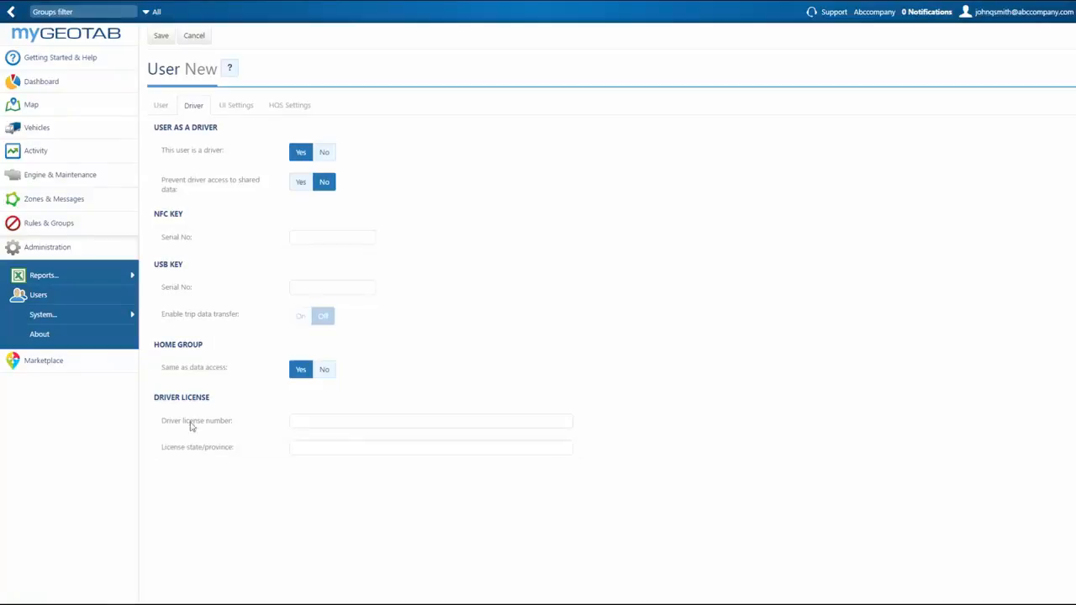
left_click(236, 107)
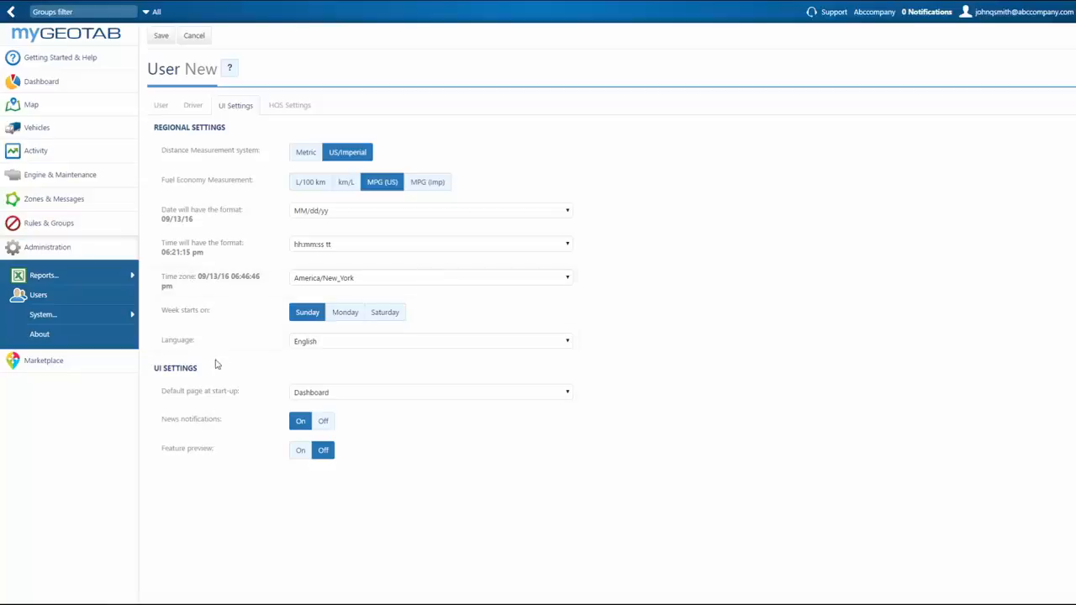
Step: Review start-up page choices, keeping Dashboard, then view the user's HOS settings
left_click(346, 397)
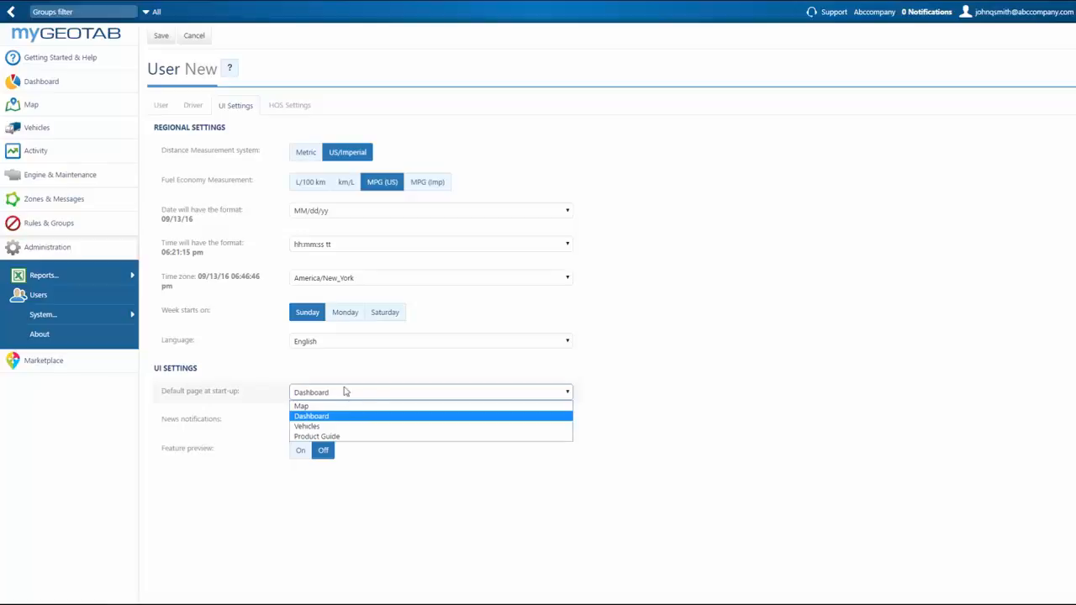
left_click(284, 108)
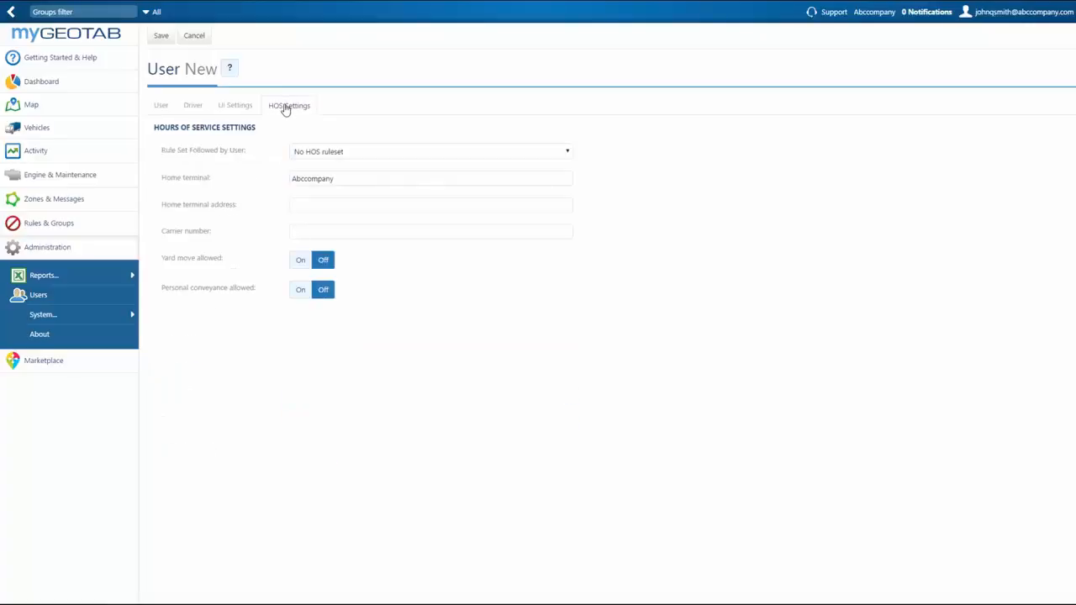
left_click(348, 156)
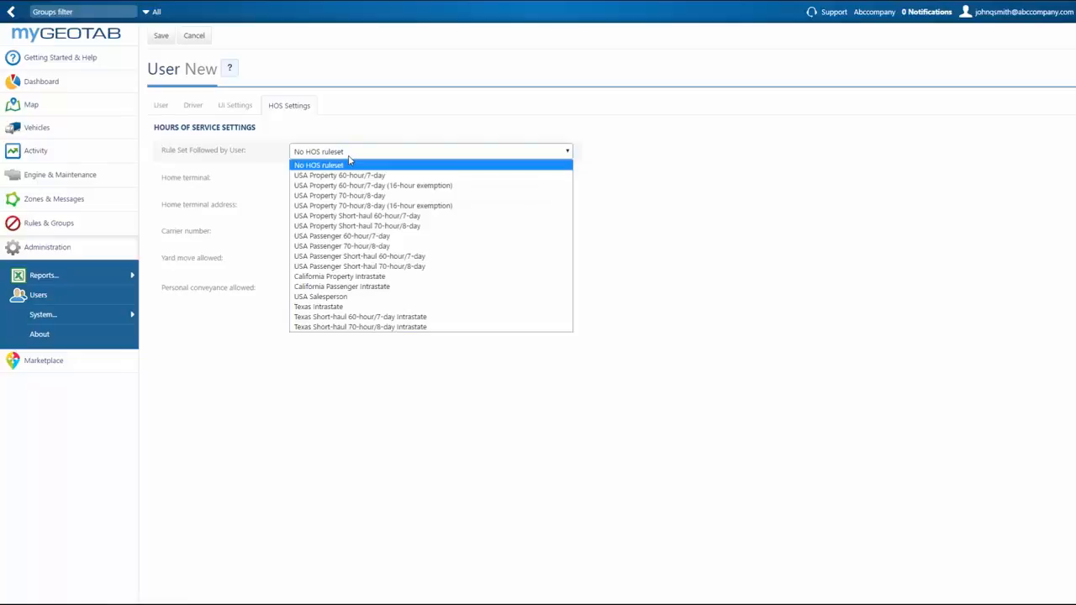
left_click(348, 159)
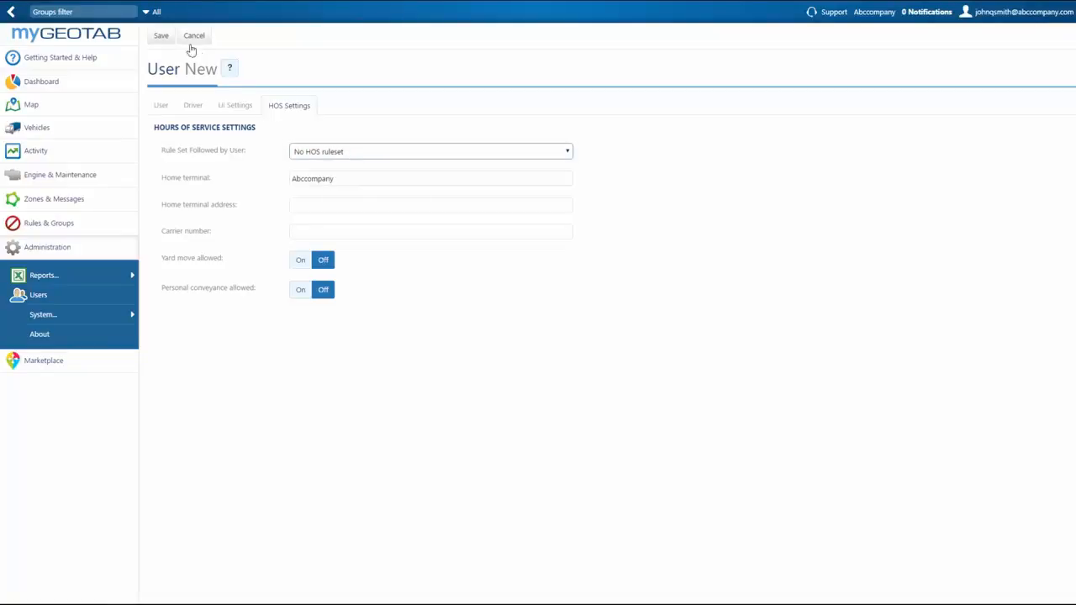
Step: Save the new user and reopen its record from the Users list
left_click(160, 36)
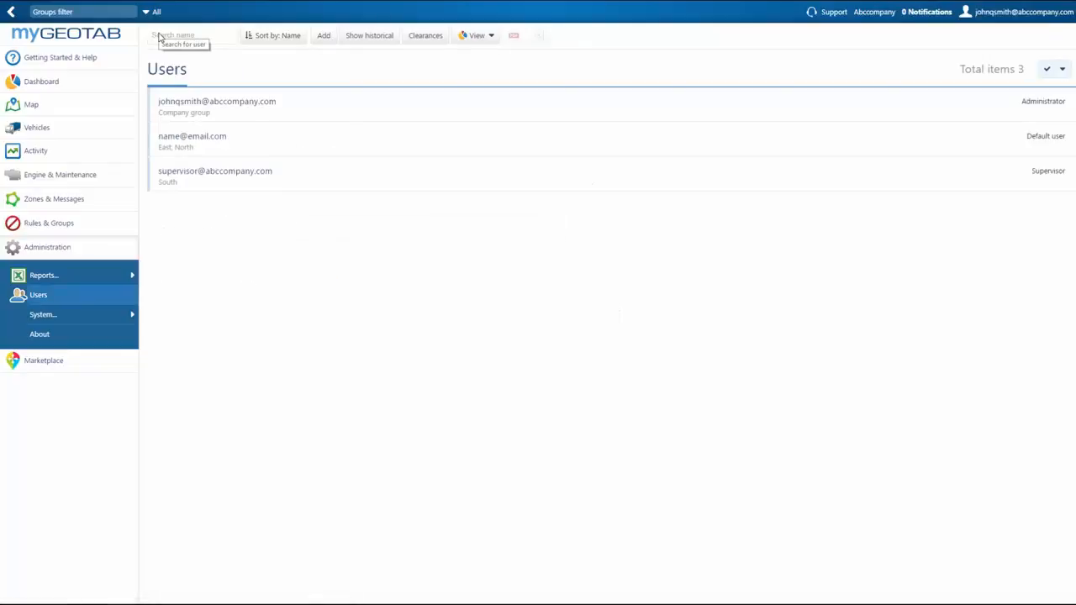
left_click(250, 136)
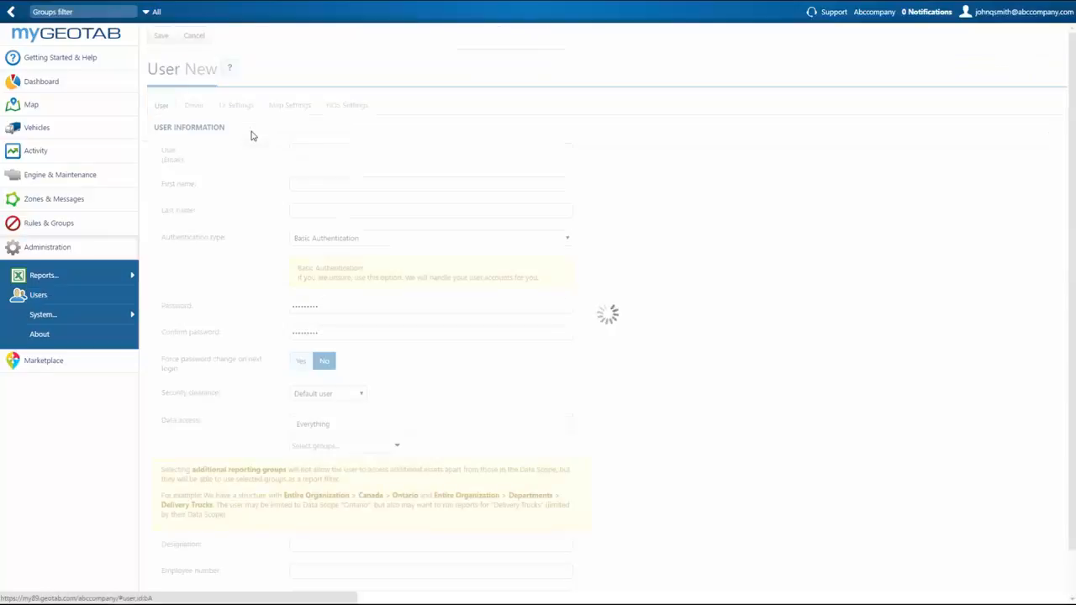
Step: Check the user's Open Streets Maps and MapBox map settings, then save back to the Users list
left_click(281, 108)
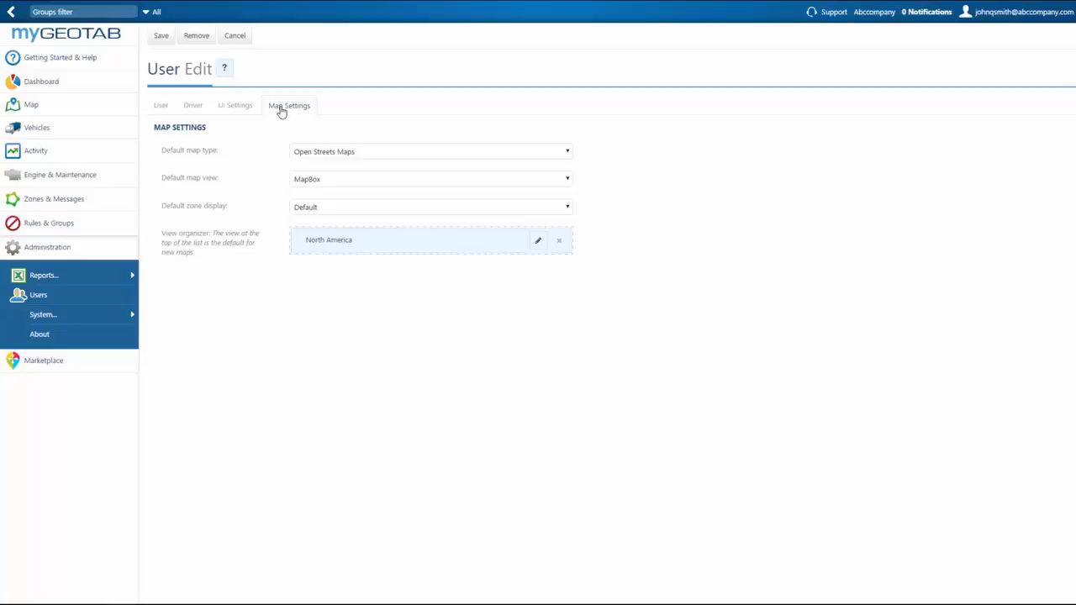
left_click(162, 36)
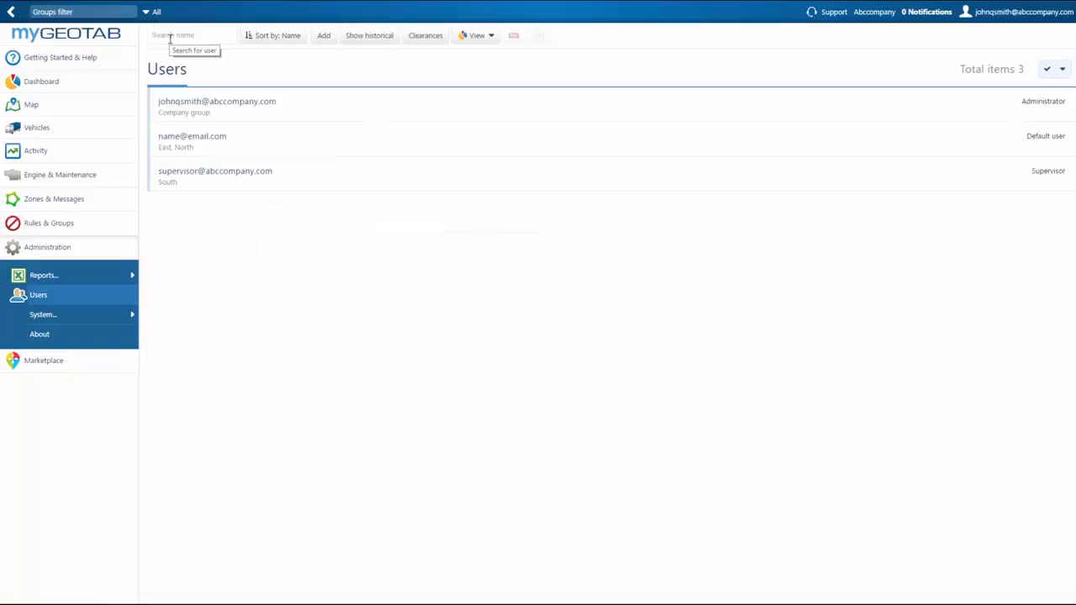